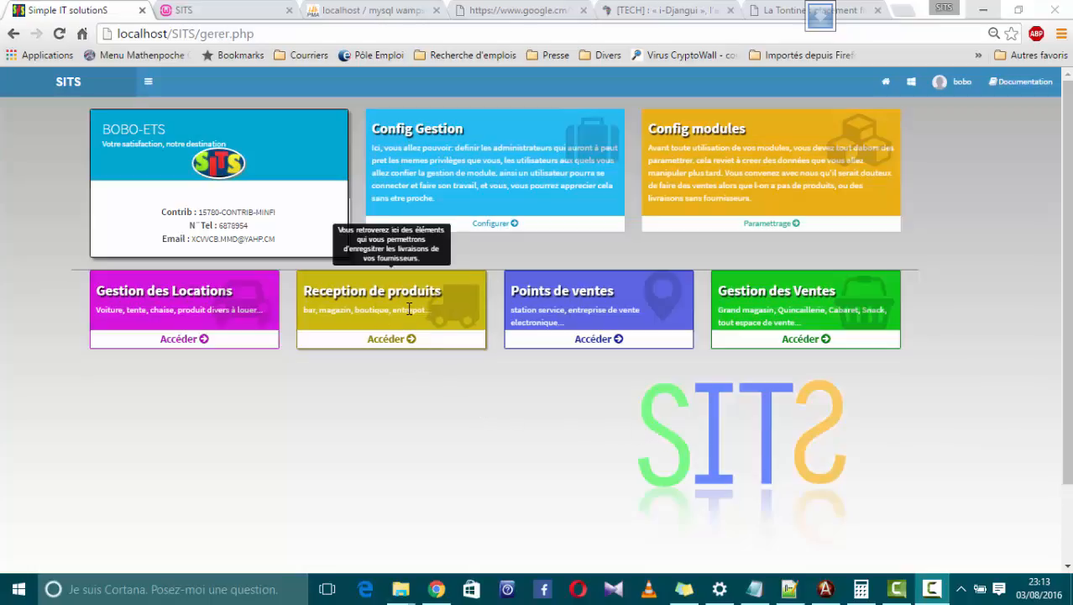
Step: Open the Reception de produits module and start recording a new reception
{"action": "left_click", "coordinate": [397, 344]}
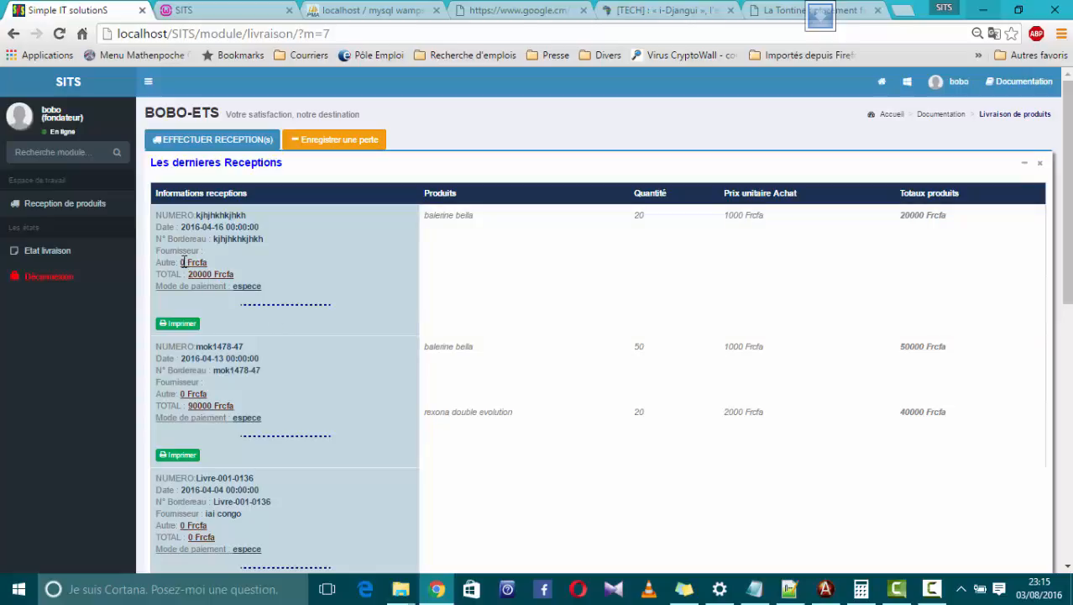
{"action": "left_click_drag", "start_coordinate": [179, 263], "coordinate": [213, 278]}
{"action": "left_click", "coordinate": [228, 143]}
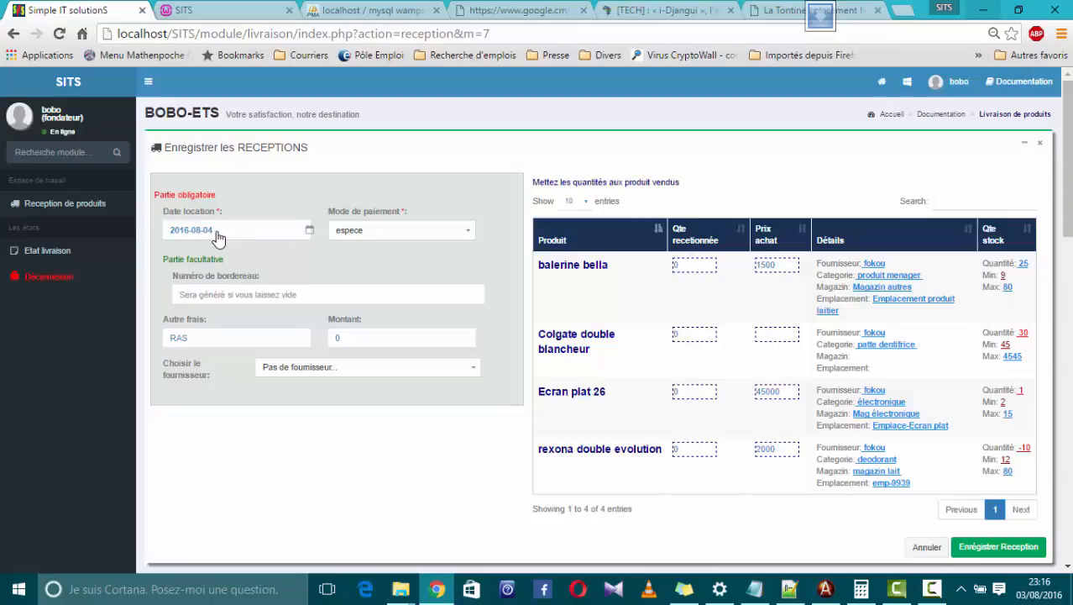
Step: Set the reception's payment mode to espece and leave the bordereau number blank
{"action": "left_click", "coordinate": [375, 237]}
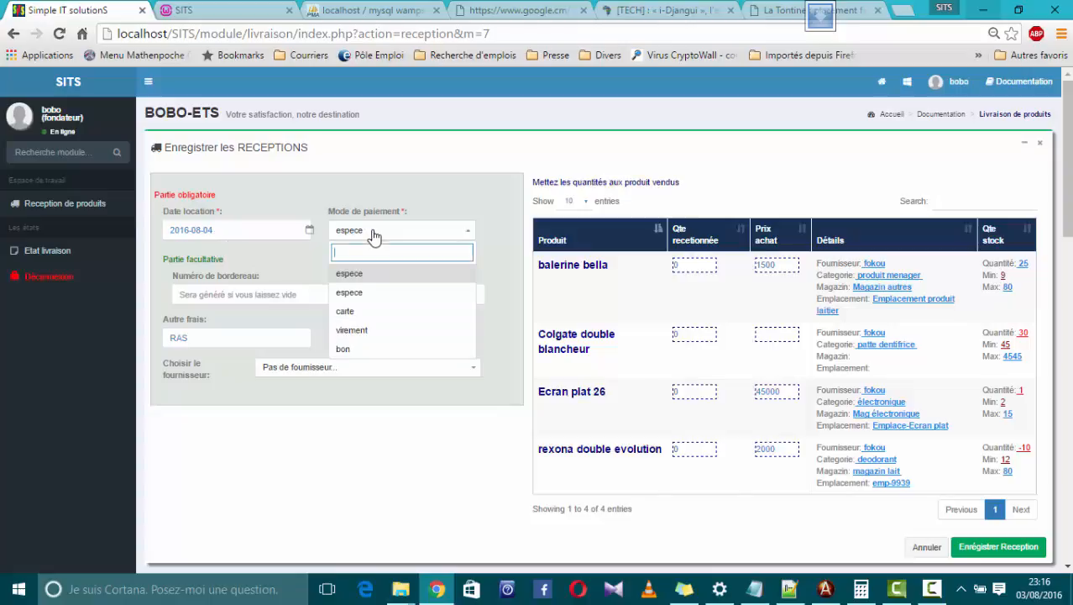
{"action": "left_click", "coordinate": [351, 293]}
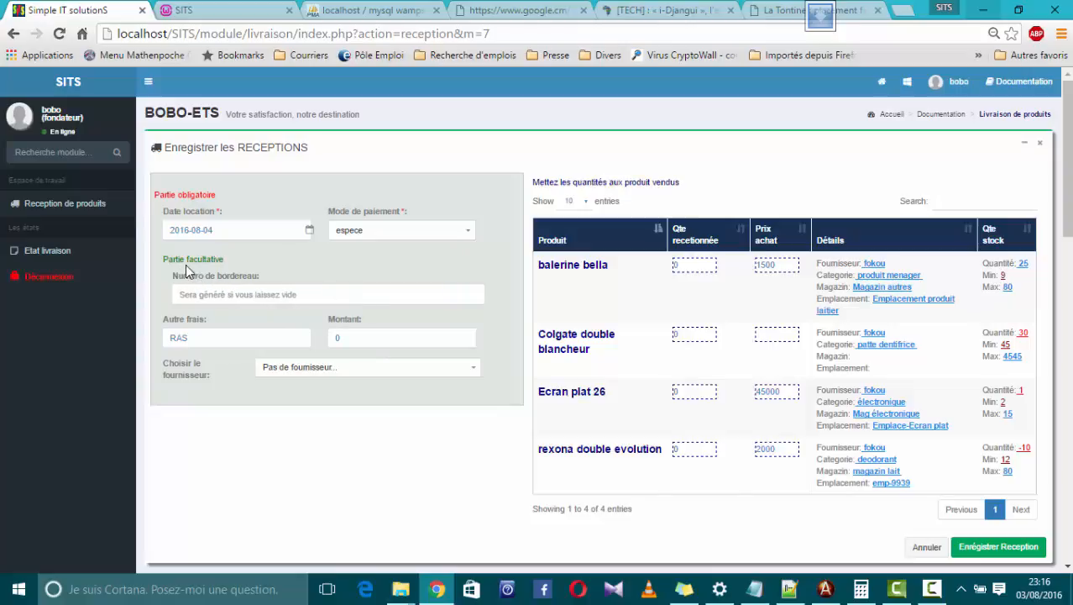
{"action": "left_click", "coordinate": [241, 296]}
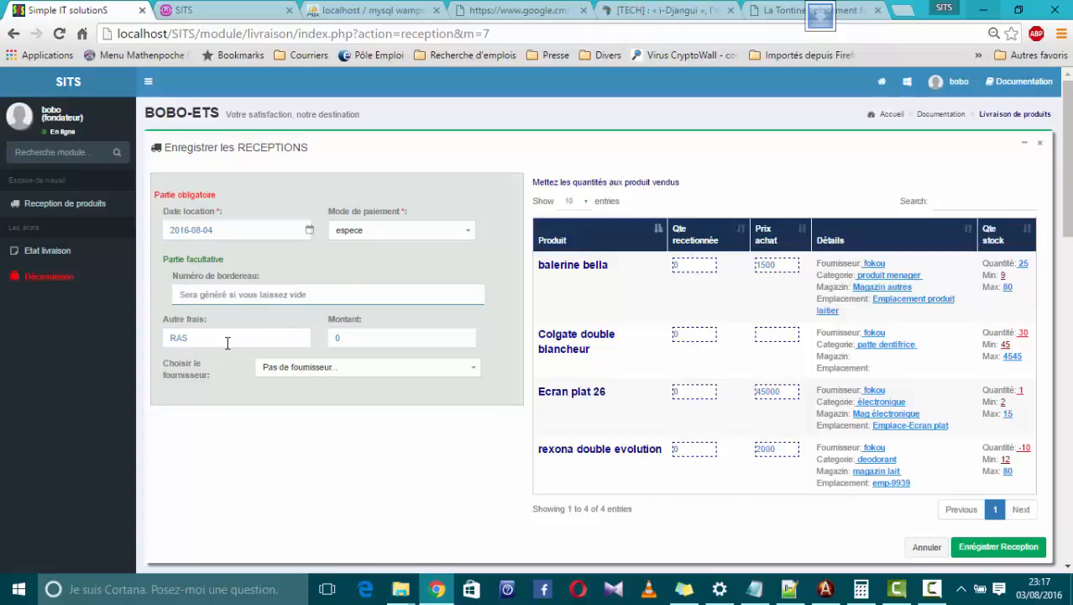
Step: Enter "Transport en camoin" as the other fee with an amount of 15000, keeping no supplier selected
{"action": "left_click_drag", "start_coordinate": [202, 337], "coordinate": [157, 342]}
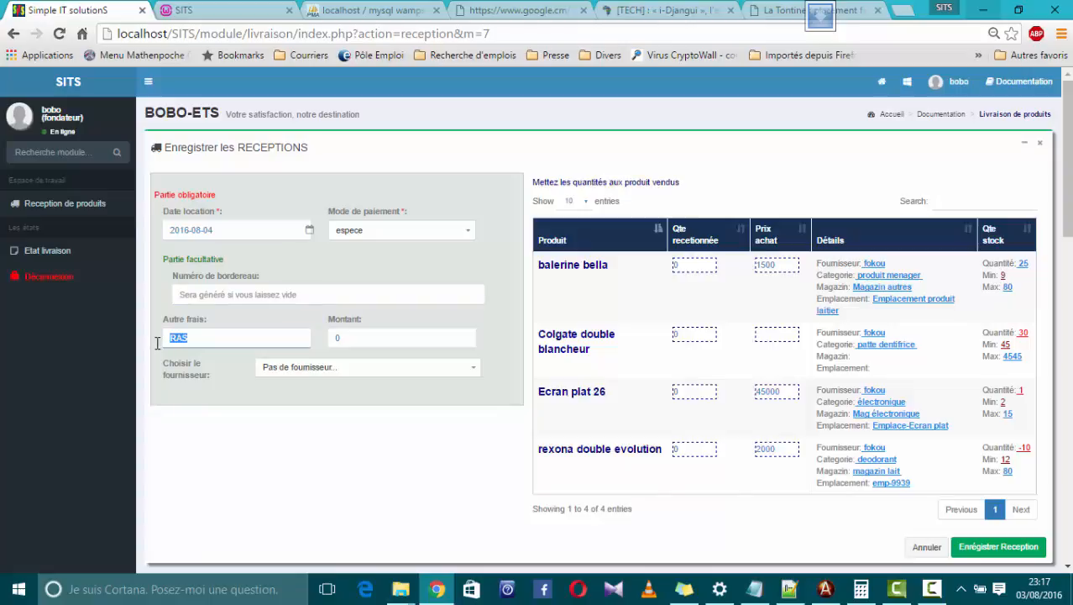
{"action": "type", "text": "Transport en camoin"}
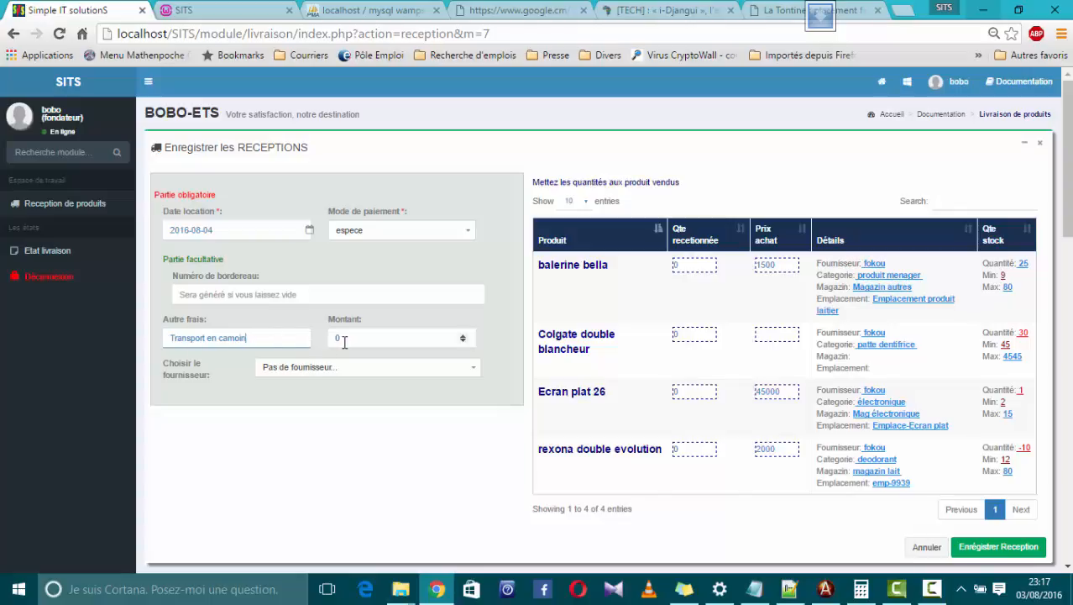
{"action": "key", "text": "Tab"}
{"action": "type", "text": "15000"}
{"action": "left_click", "coordinate": [473, 372]}
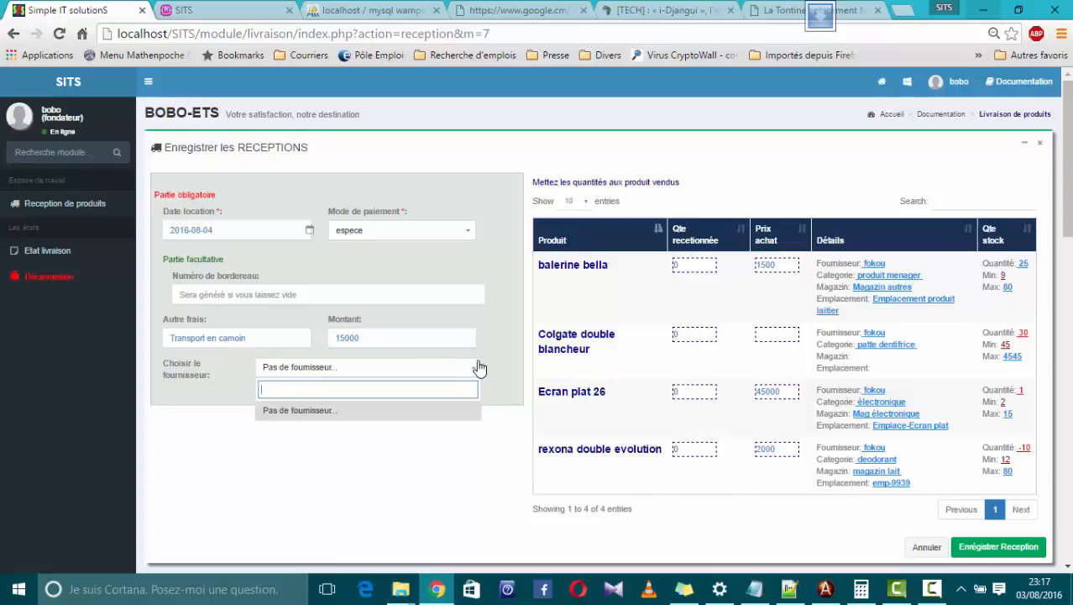
{"action": "left_click", "coordinate": [506, 346]}
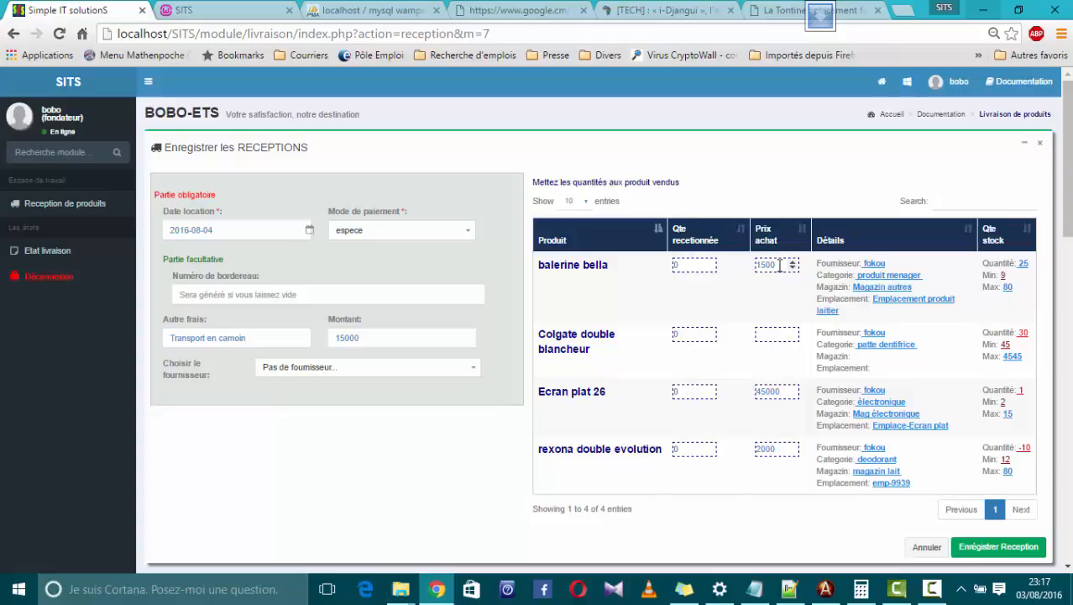
Step: Filter the product list by "ecra" and set the received quantity of Ecran plat 26 to 15
{"action": "left_click_drag", "start_coordinate": [780, 266], "coordinate": [751, 269]}
{"action": "left_click", "coordinate": [729, 307]}
{"action": "left_click", "coordinate": [941, 204]}
{"action": "type", "text": "ecra"}
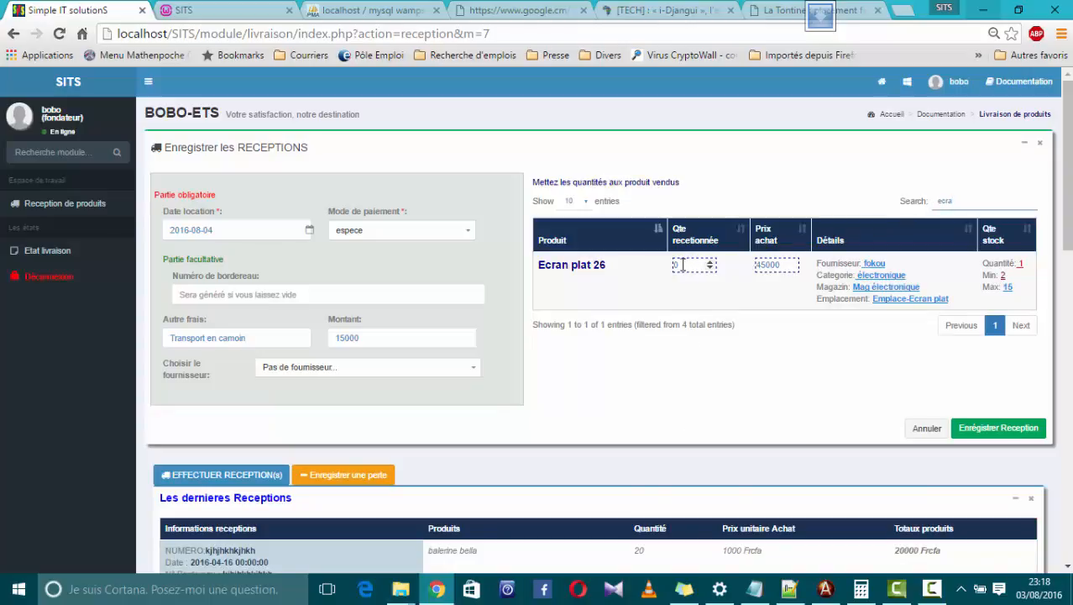
{"action": "left_click_drag", "start_coordinate": [682, 265], "coordinate": [660, 266]}
{"action": "type", "text": "15"}
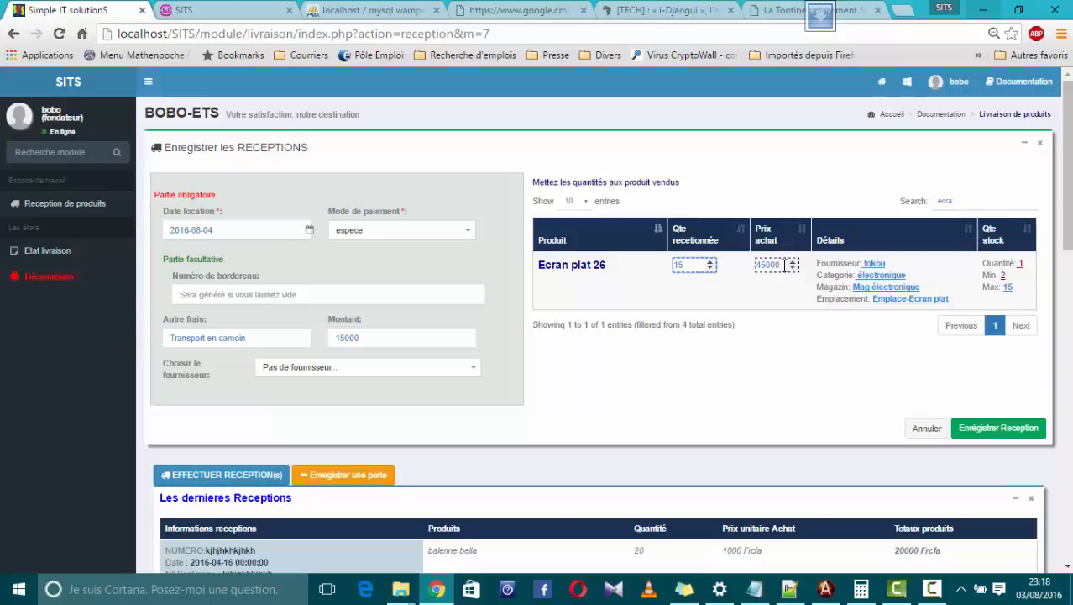
Step: Filter the product list by "bal" instead and set the received quantity of balerine bella to 56
{"action": "left_click", "coordinate": [958, 201]}
{"action": "left_click_drag", "start_coordinate": [959, 201], "coordinate": [917, 207]}
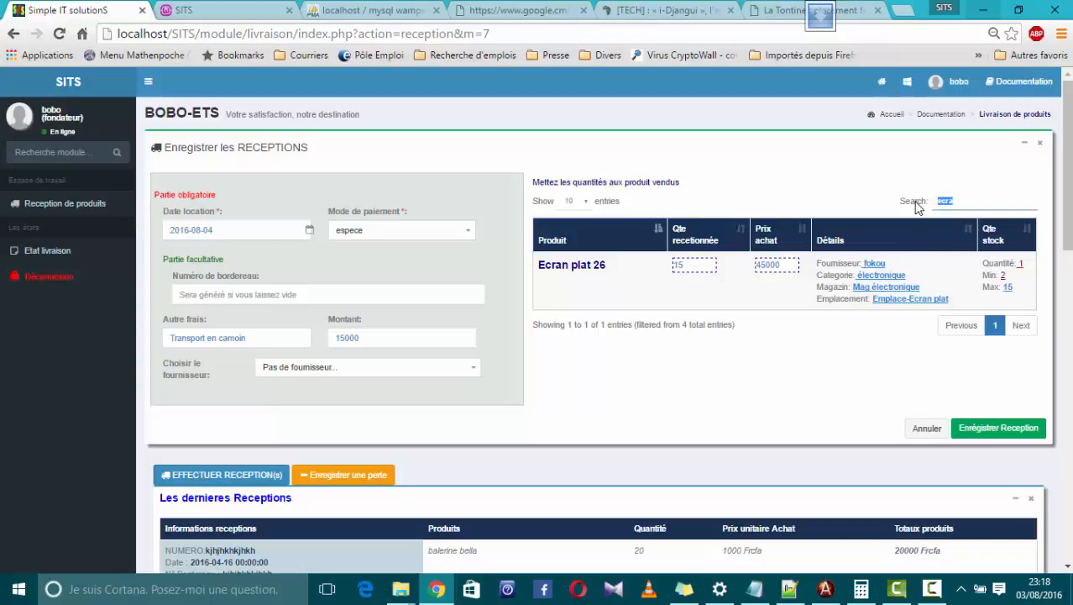
{"action": "key", "text": "BackSpace"}
{"action": "type", "text": "bal"}
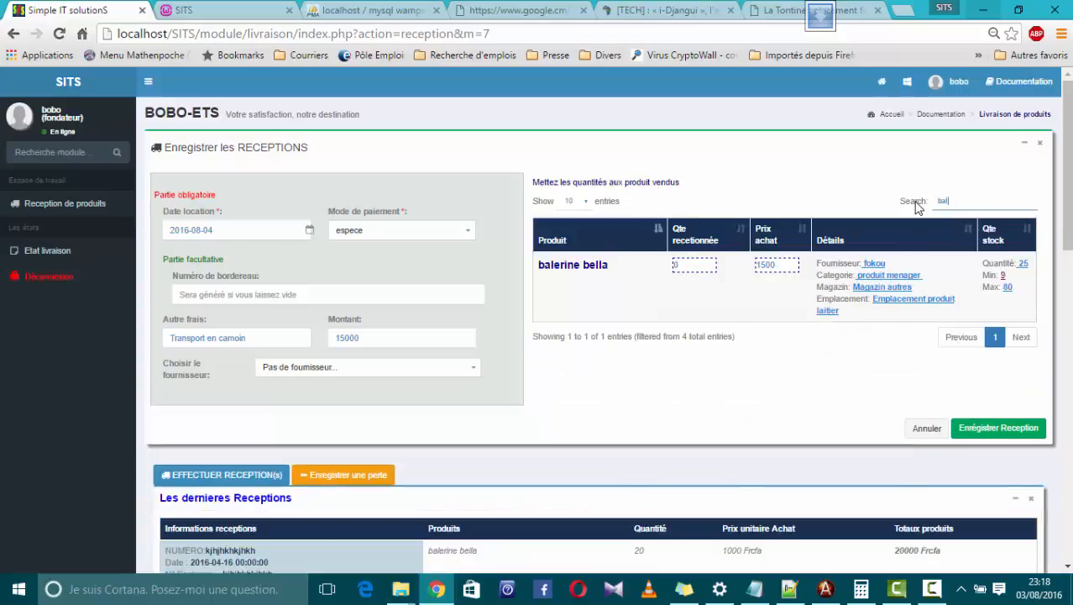
{"action": "left_click_drag", "start_coordinate": [685, 265], "coordinate": [659, 267]}
{"action": "type", "text": "5"}
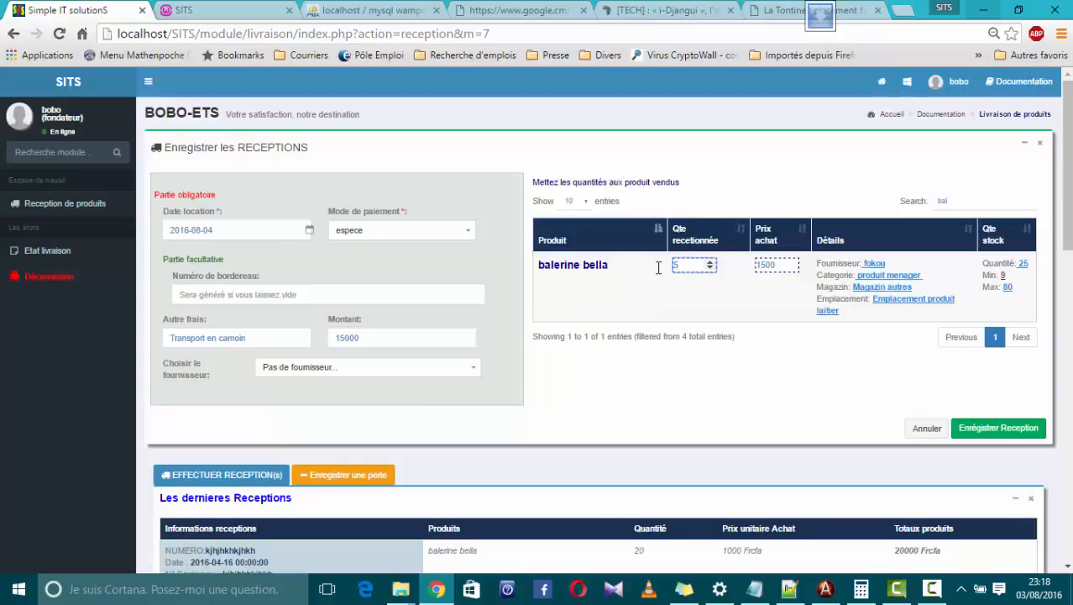
{"action": "type", "text": "6"}
Step: Clear the product filter and give Colgate double blancheur a received quantity of 50 and a purchase price of 1200
{"action": "double_click", "coordinate": [944, 201]}
{"action": "key", "text": "BackSpace"}
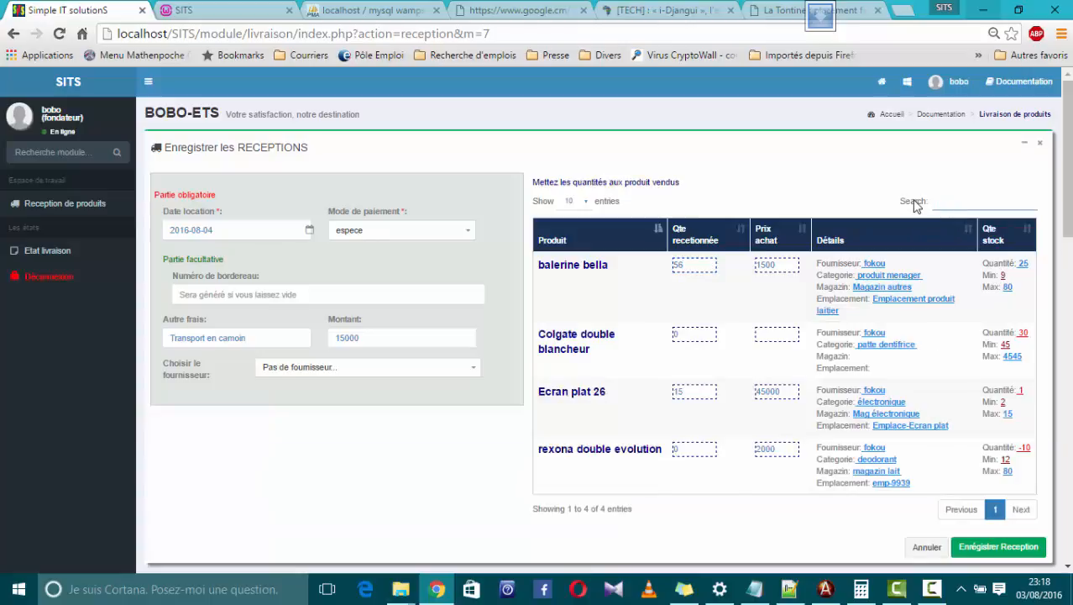
{"action": "left_click_drag", "start_coordinate": [687, 334], "coordinate": [662, 333]}
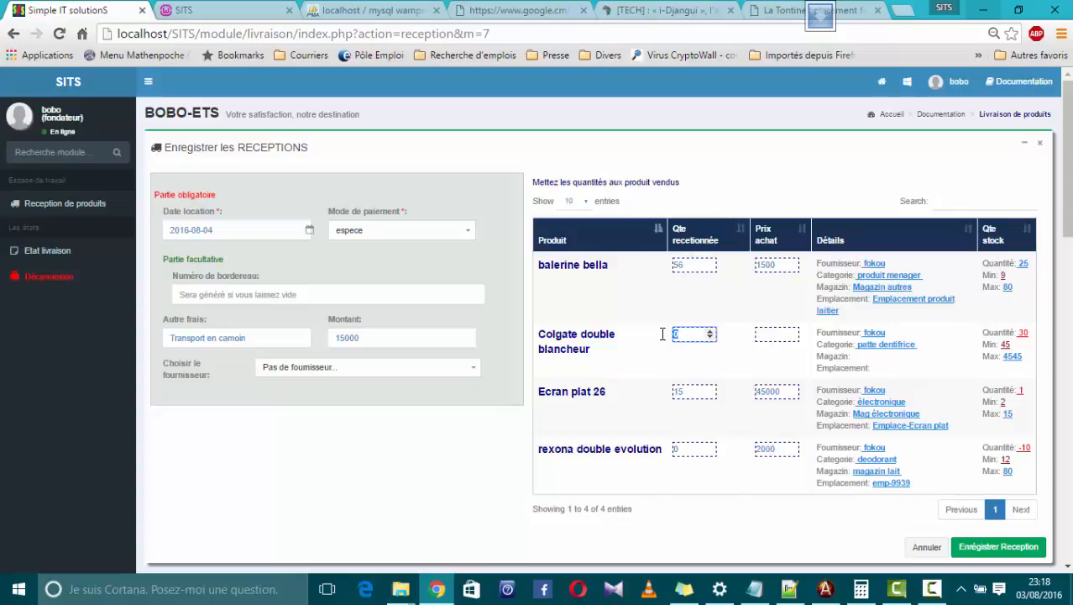
{"action": "type", "text": "50"}
{"action": "left_click", "coordinate": [771, 335]}
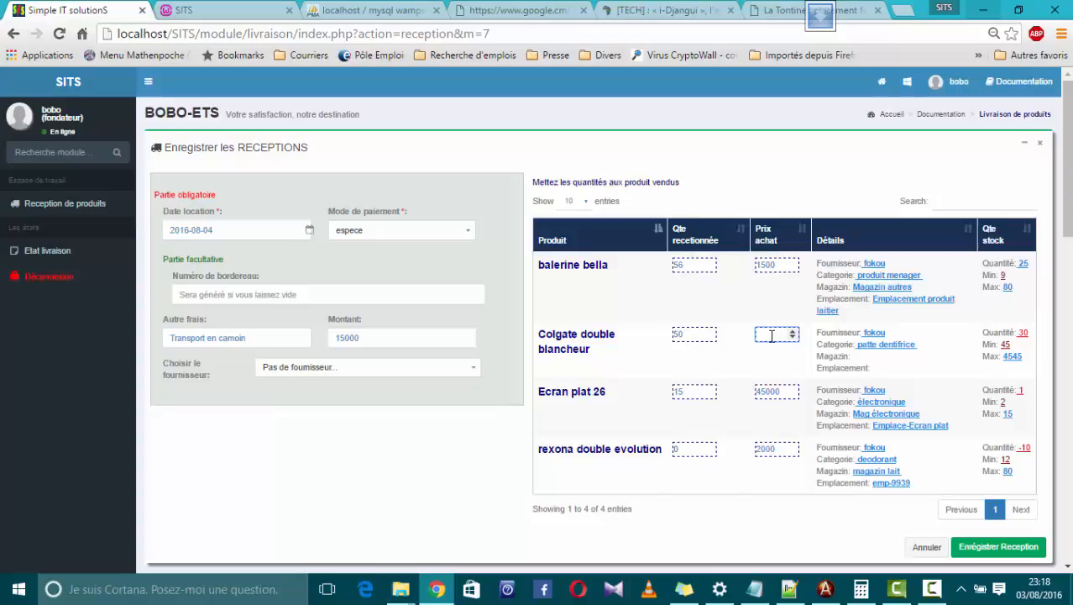
{"action": "type", "text": "1200"}
Step: Review the other fee, its amount and the balerine bella quantity, and save the reception
{"action": "left_click", "coordinate": [258, 338]}
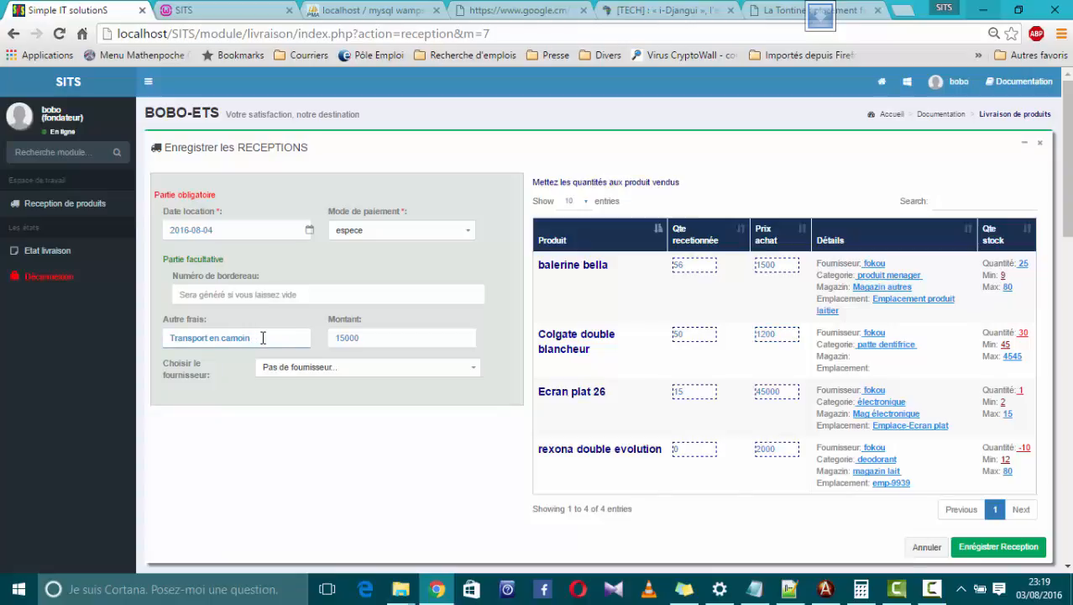
{"action": "left_click", "coordinate": [372, 337]}
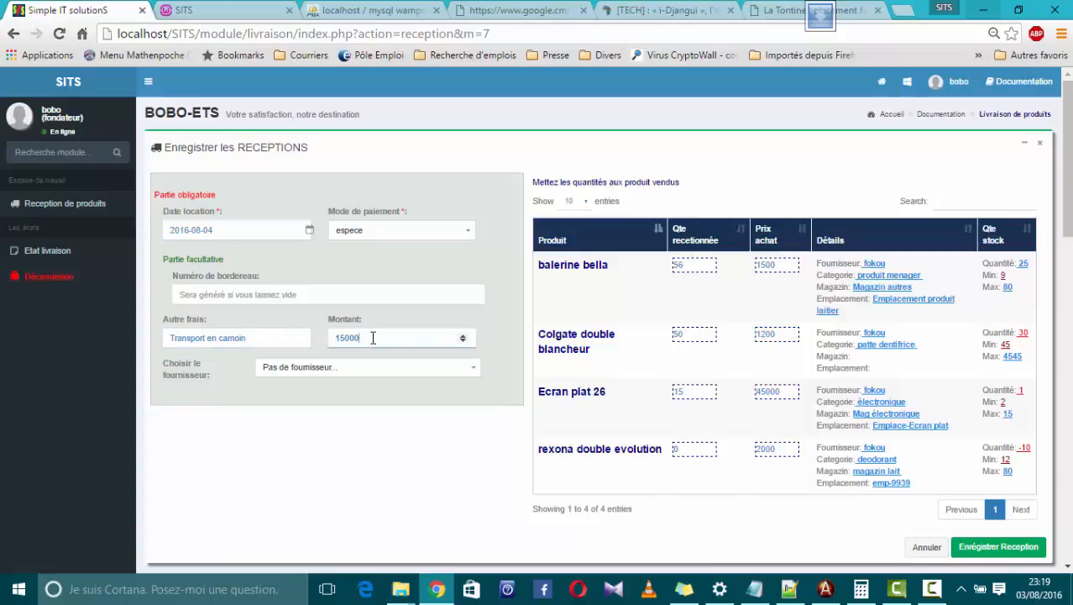
{"action": "left_click", "coordinate": [685, 266]}
{"action": "left_click", "coordinate": [987, 547]}
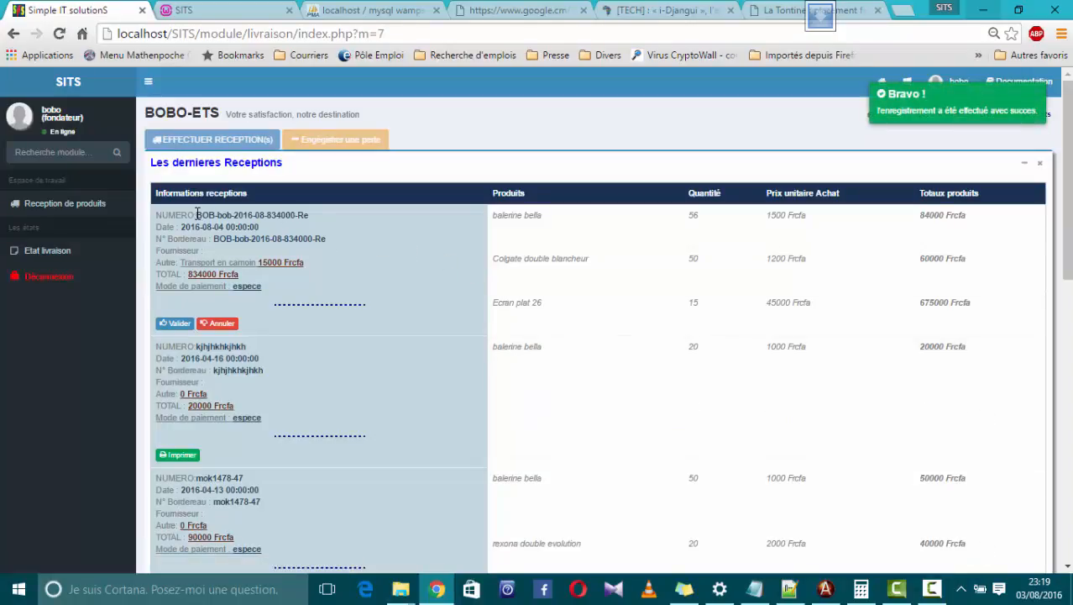
Step: Validate the newly recorded reception, confirm closing the operation, and open its printable delivery slip
{"action": "left_click_drag", "start_coordinate": [196, 215], "coordinate": [326, 220]}
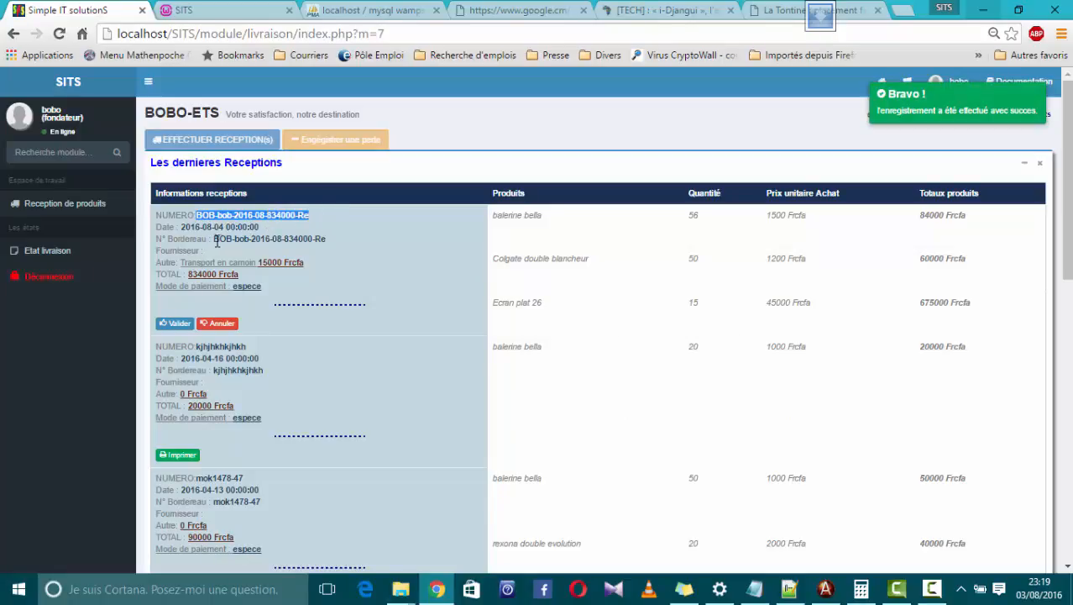
{"action": "left_click_drag", "start_coordinate": [214, 238], "coordinate": [340, 239]}
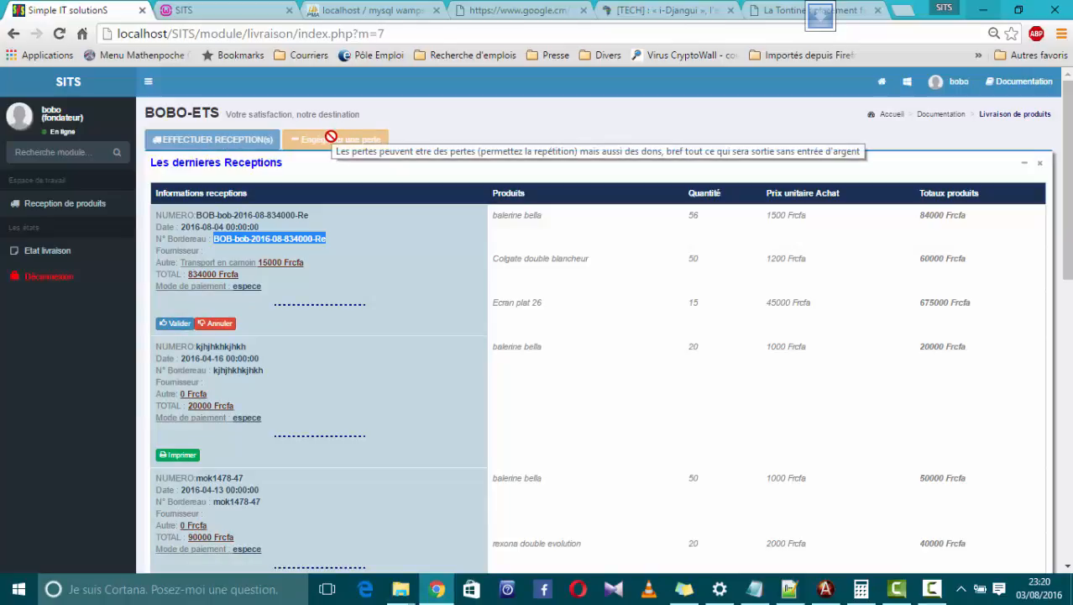
{"action": "left_click", "coordinate": [174, 324]}
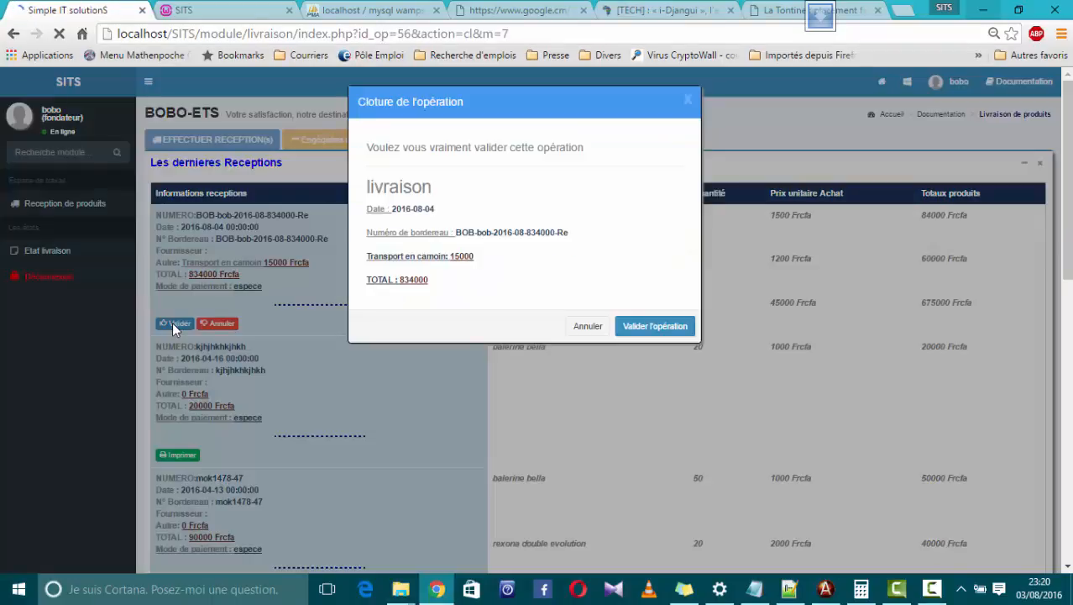
{"action": "left_click", "coordinate": [652, 328]}
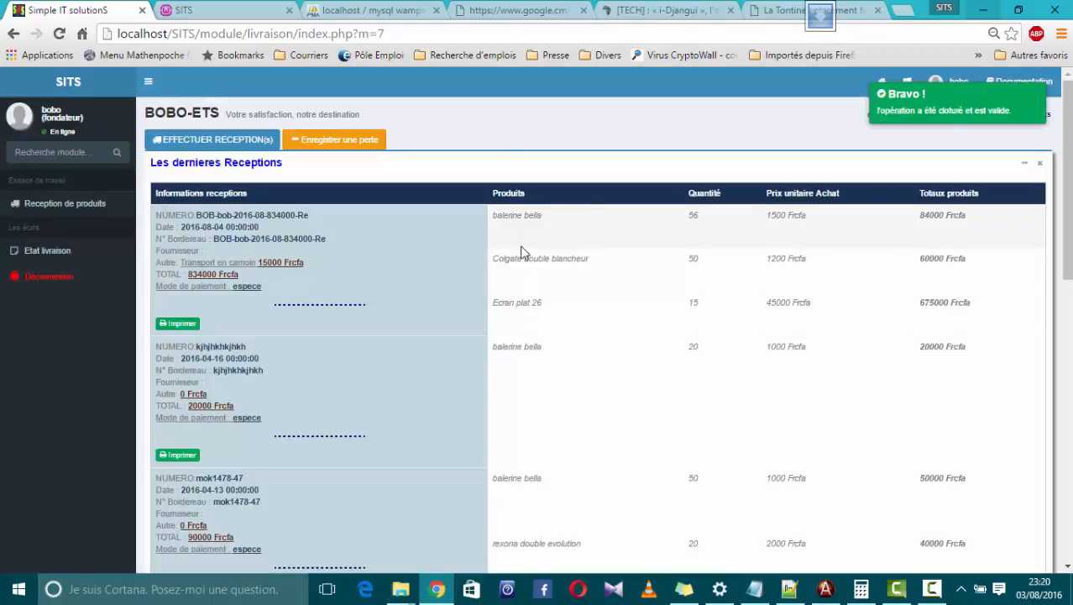
{"action": "left_click", "coordinate": [178, 324]}
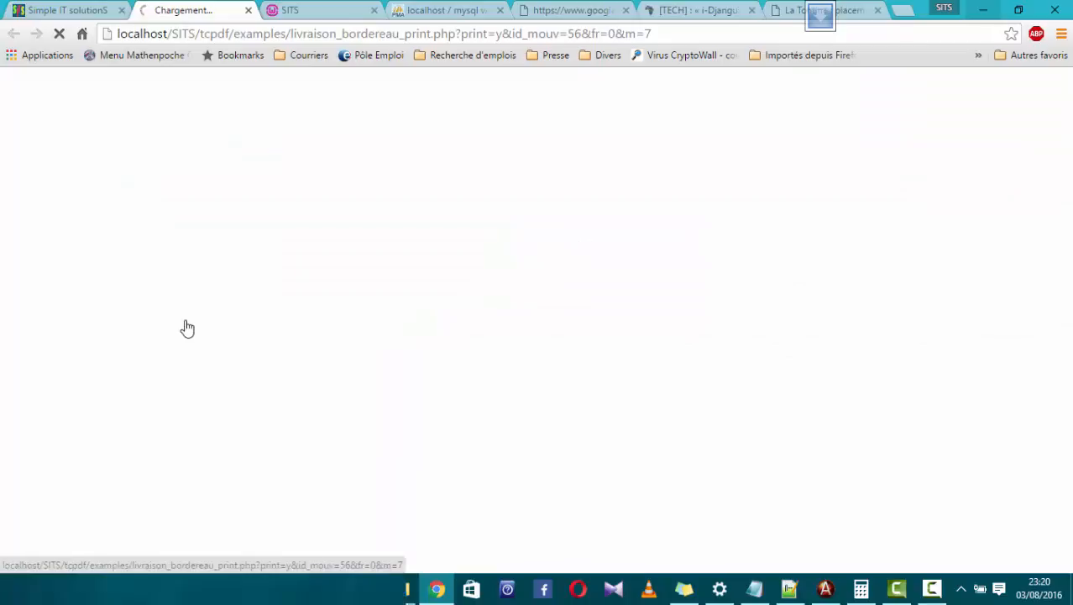